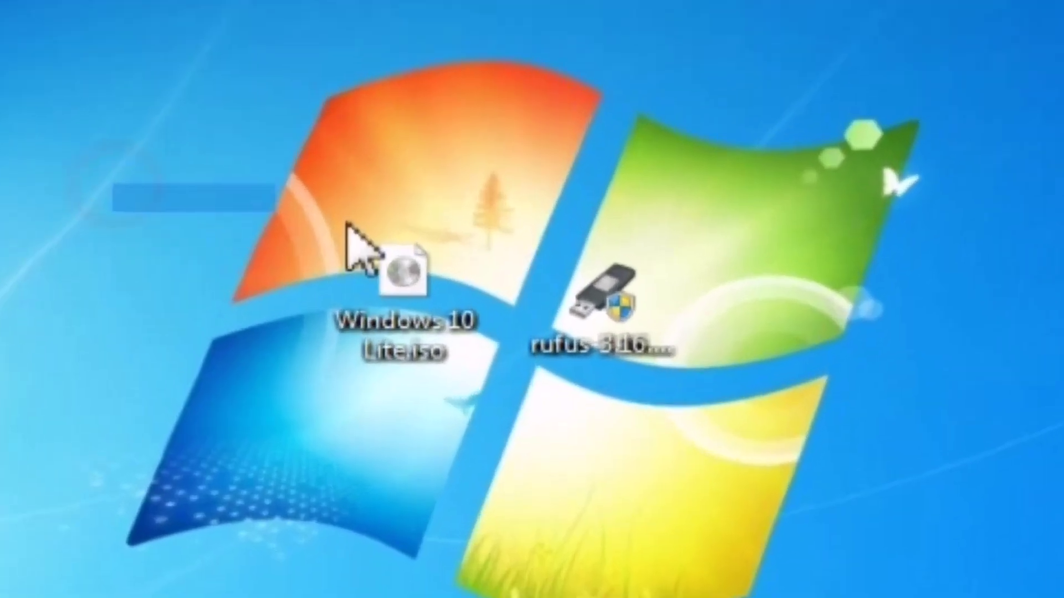
Load the Windows 10 Lite ISO from the desktop into Rufus as the boot image.
{"action": "left_click_drag", "start_coordinate": [362, 221], "coordinate": [657, 333]}
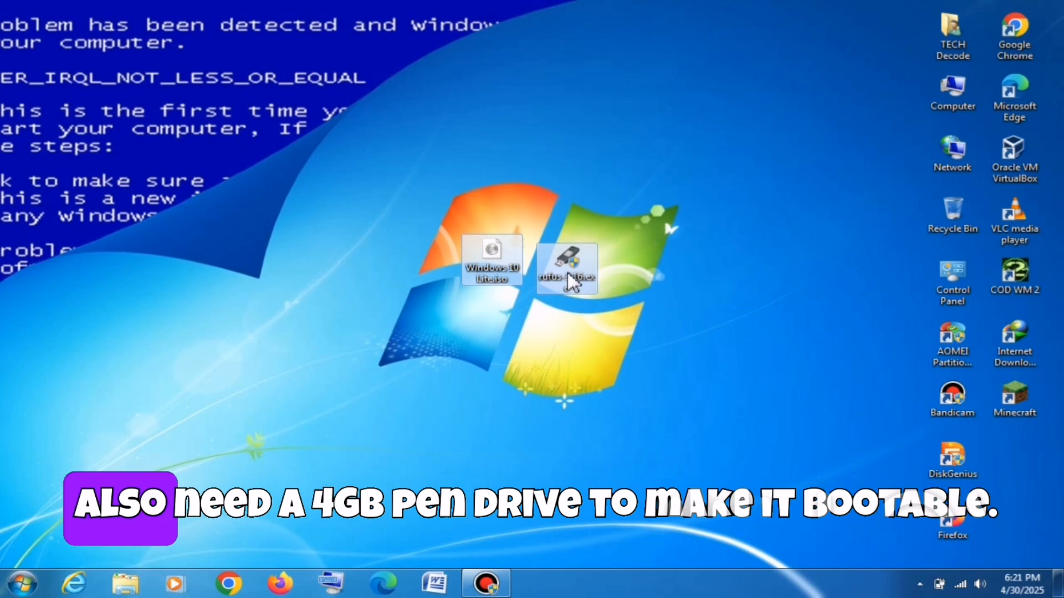
{"action": "left_click", "coordinate": [466, 366]}
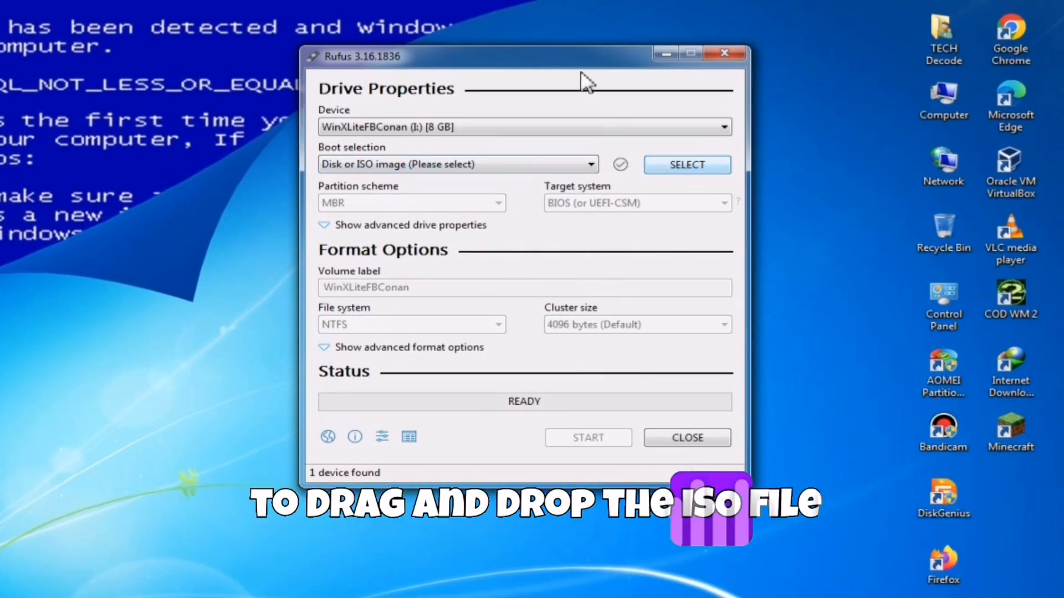
{"action": "left_click_drag", "start_coordinate": [585, 80], "coordinate": [890, 89]}
{"action": "left_click_drag", "start_coordinate": [445, 274], "coordinate": [638, 233]}
{"action": "left_click_drag", "start_coordinate": [835, 79], "coordinate": [680, 78]}
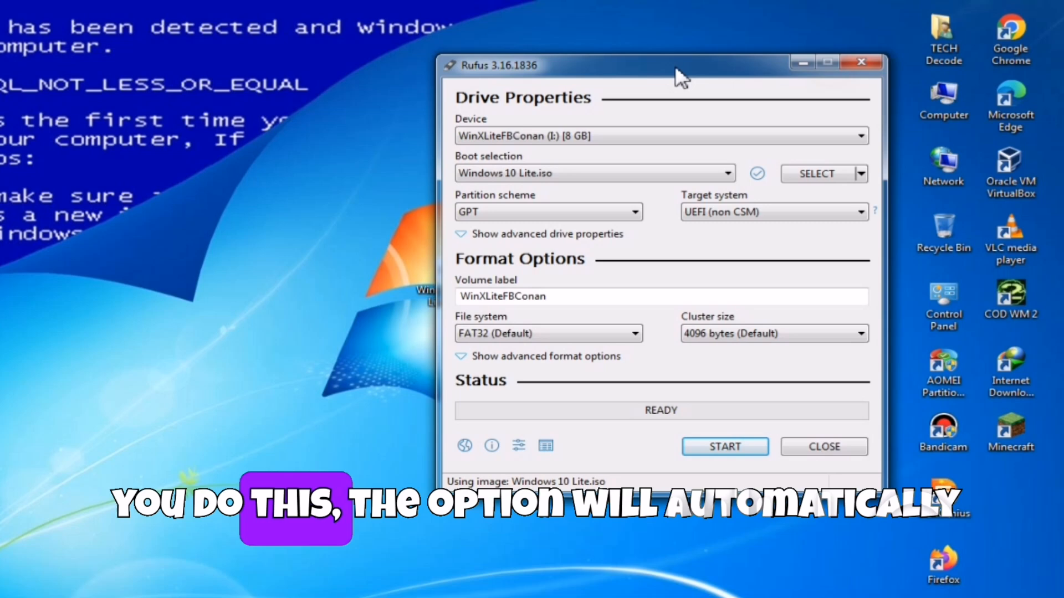
Set the partition scheme to GPT, then switch it back to MBR.
{"action": "left_click", "coordinate": [632, 213]}
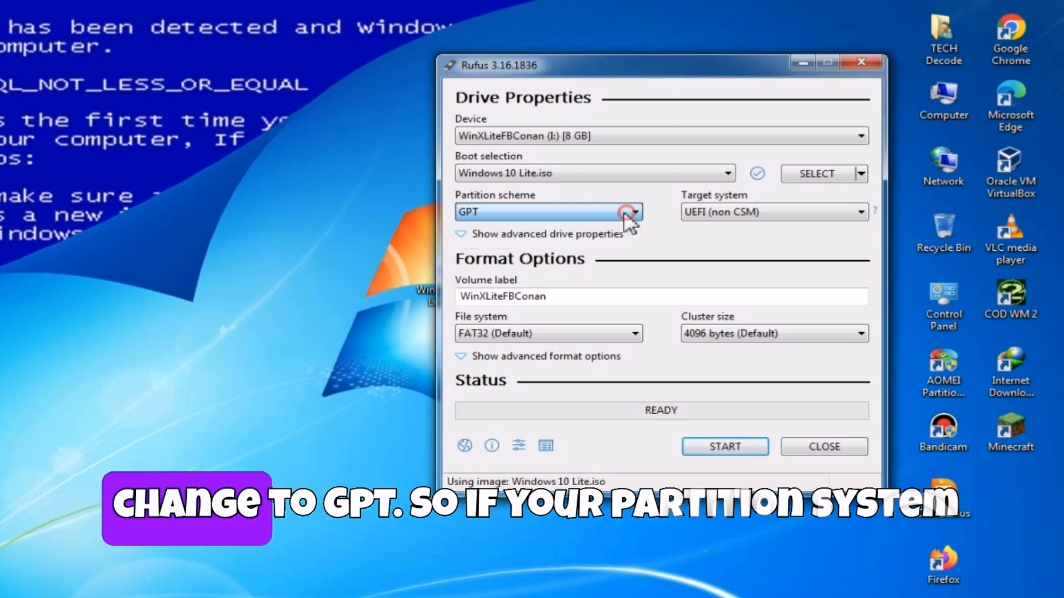
{"action": "left_click", "coordinate": [615, 212]}
{"action": "left_click", "coordinate": [542, 240]}
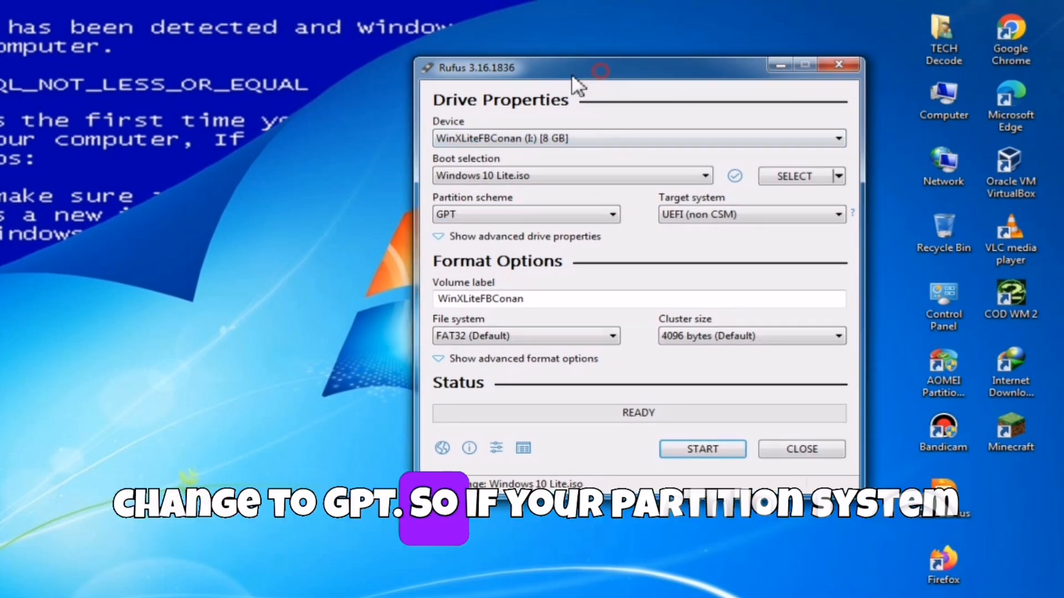
{"action": "left_click_drag", "start_coordinate": [582, 65], "coordinate": [461, 52]}
{"action": "left_click", "coordinate": [485, 203]}
{"action": "left_click", "coordinate": [429, 212]}
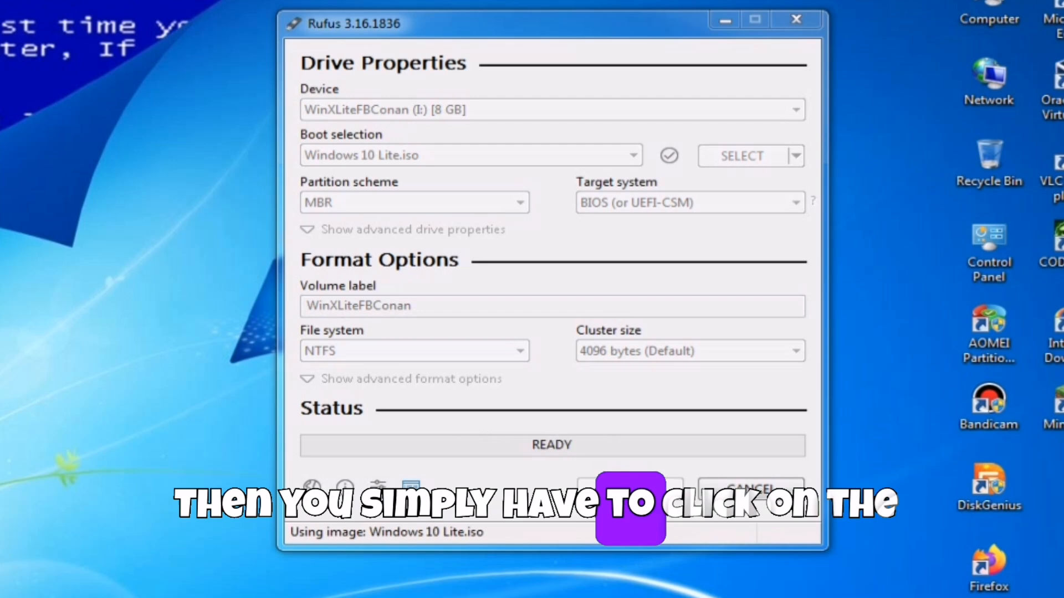
Start writing the image to the 8 GB drive, accepting that it will be erased.
{"action": "left_click", "coordinate": [629, 489]}
{"action": "left_click", "coordinate": [525, 341]}
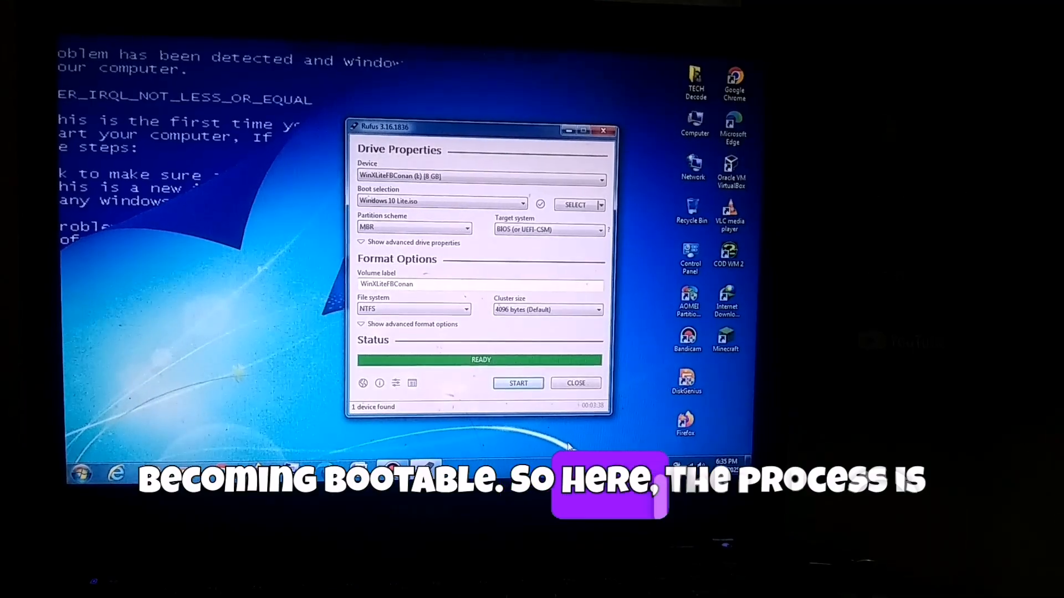
Close the finished Rufus writer and restart the PC from the Start menu.
{"action": "left_click", "coordinate": [579, 383]}
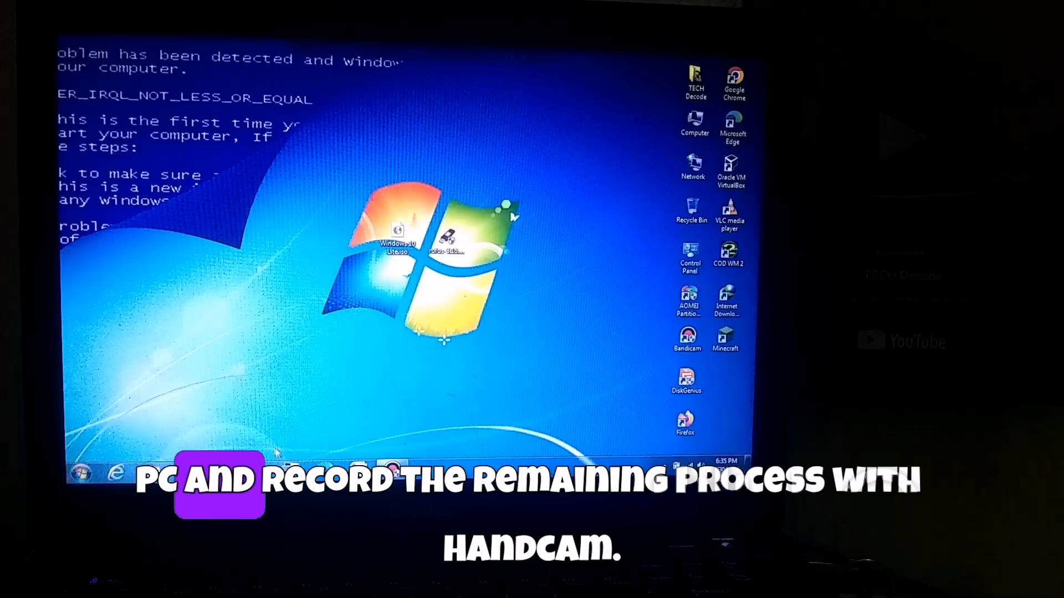
{"action": "left_click", "coordinate": [80, 473]}
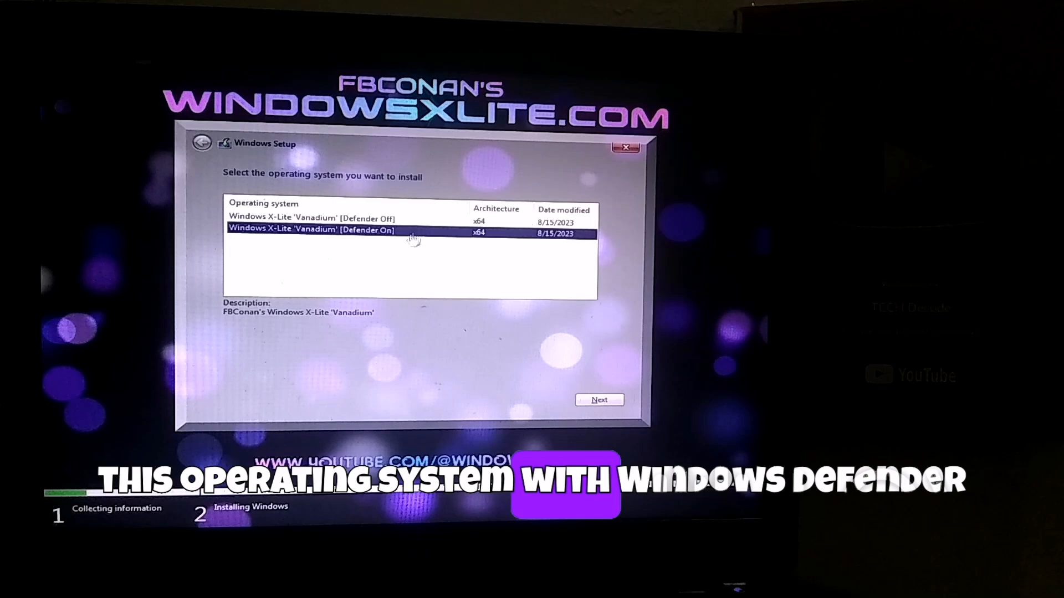
Choose the Defender Off edition of Windows X-Lite and continue.
{"action": "left_click", "coordinate": [364, 219]}
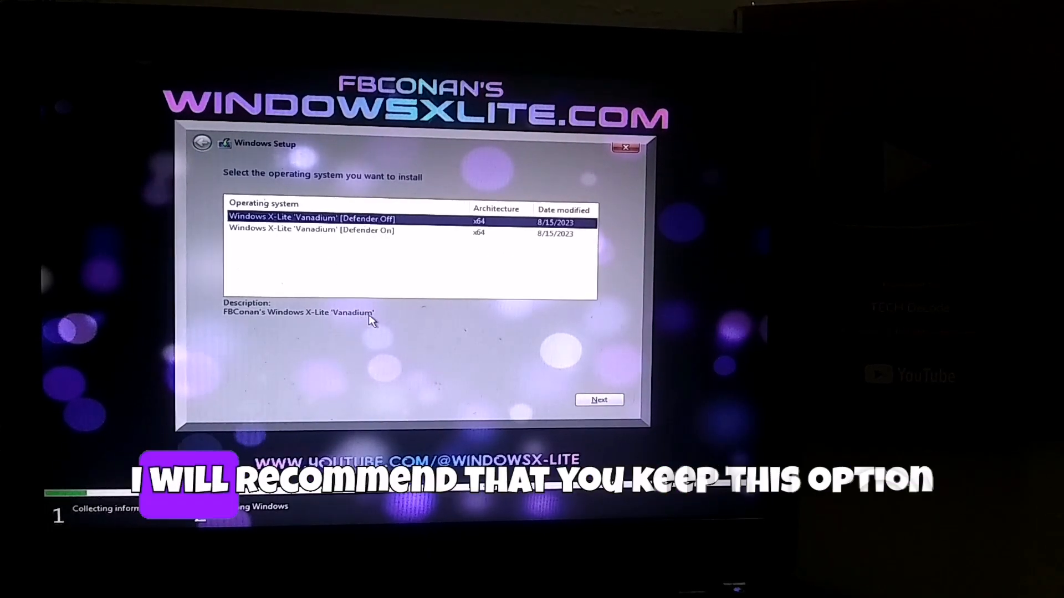
{"action": "left_click", "coordinate": [614, 399]}
Install onto Drive 0 Partition 4: Windows X-Lite, starting the file copy.
{"action": "left_click", "coordinate": [378, 247]}
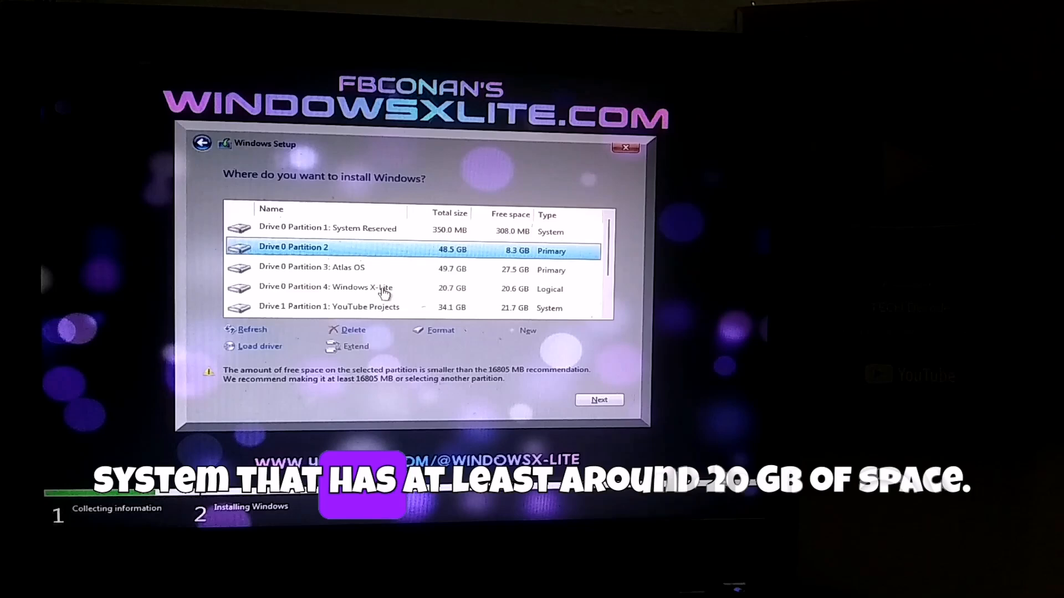
{"action": "left_click", "coordinate": [384, 289]}
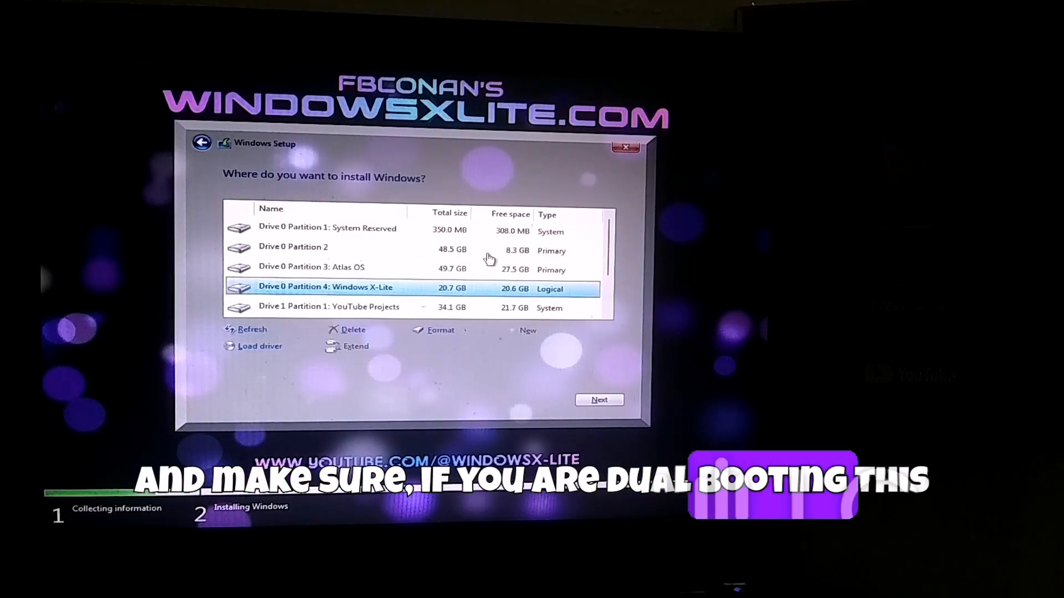
{"action": "scroll", "coordinate": [489, 259], "scroll_direction": "down", "scroll_amount": 1}
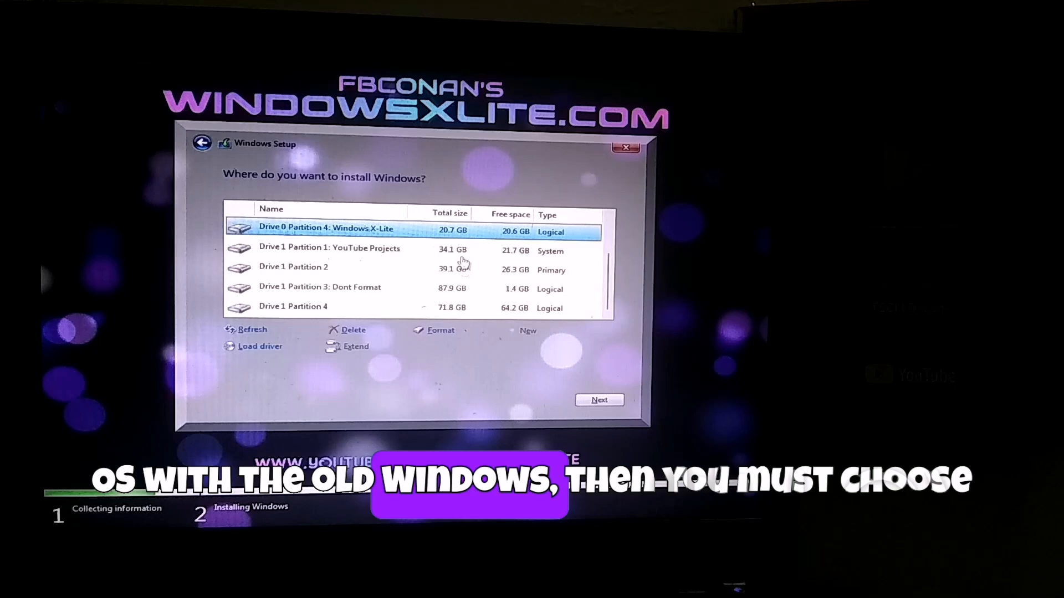
{"action": "scroll", "coordinate": [450, 301], "scroll_direction": "up", "scroll_amount": 1}
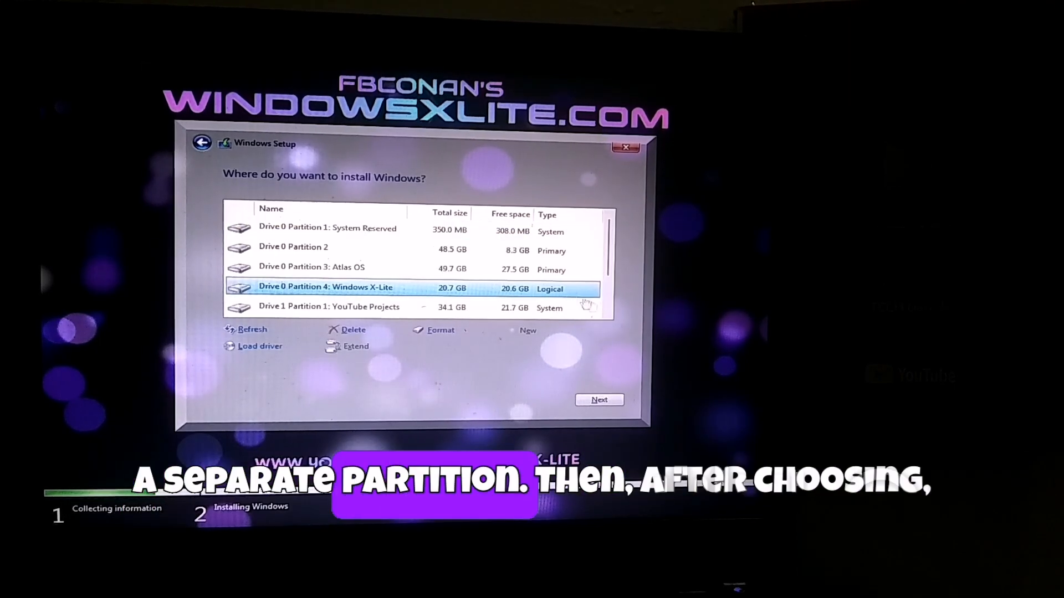
{"action": "left_click", "coordinate": [600, 402]}
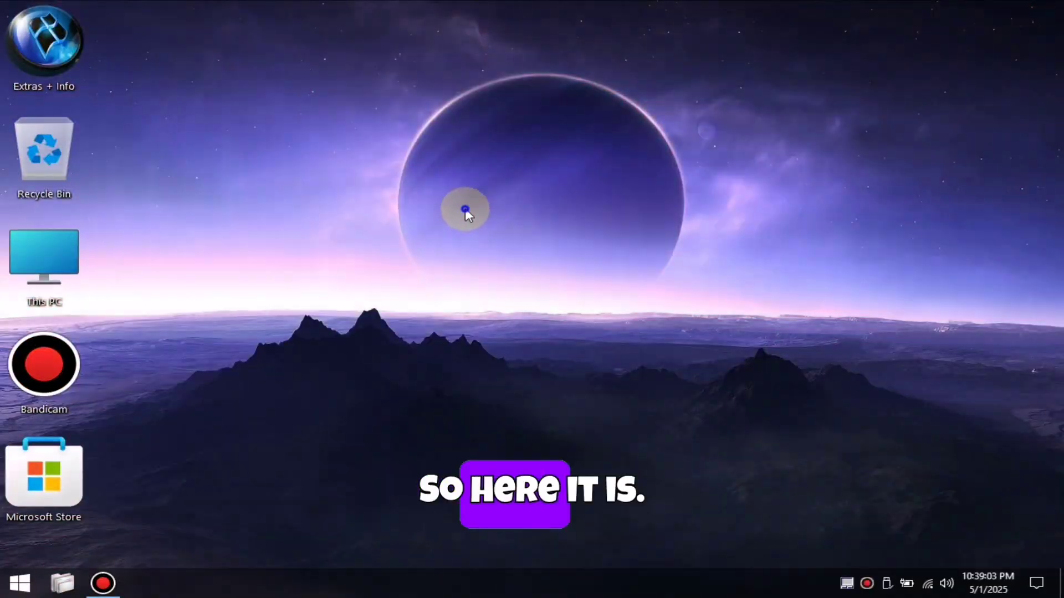
Refresh the desktop and open the Extras + Info folder.
{"action": "right_click", "coordinate": [466, 209]}
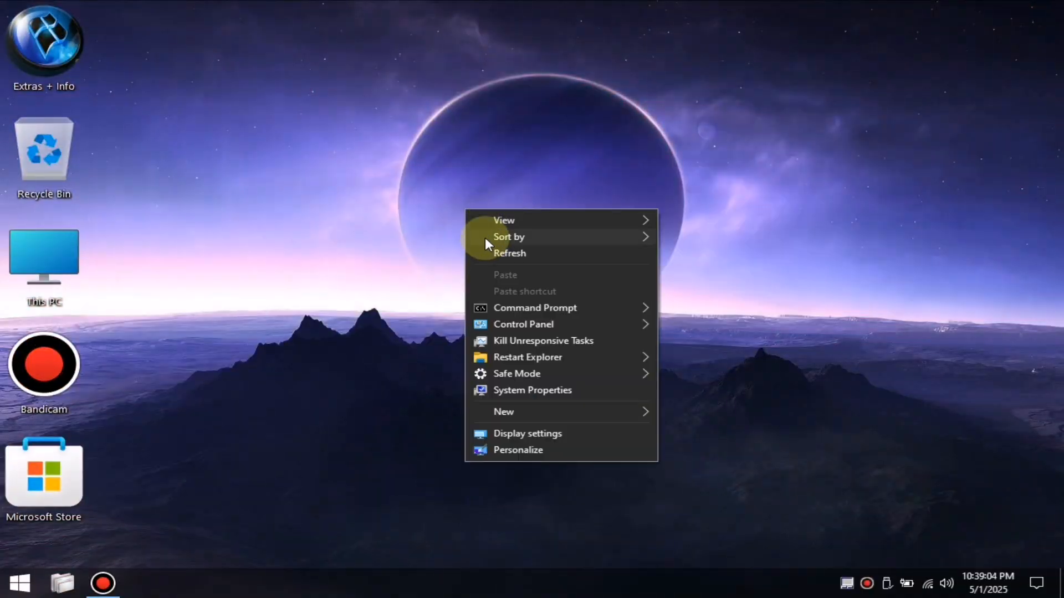
{"action": "left_click", "coordinate": [492, 260]}
{"action": "right_click", "coordinate": [493, 259]}
{"action": "left_click", "coordinate": [531, 298]}
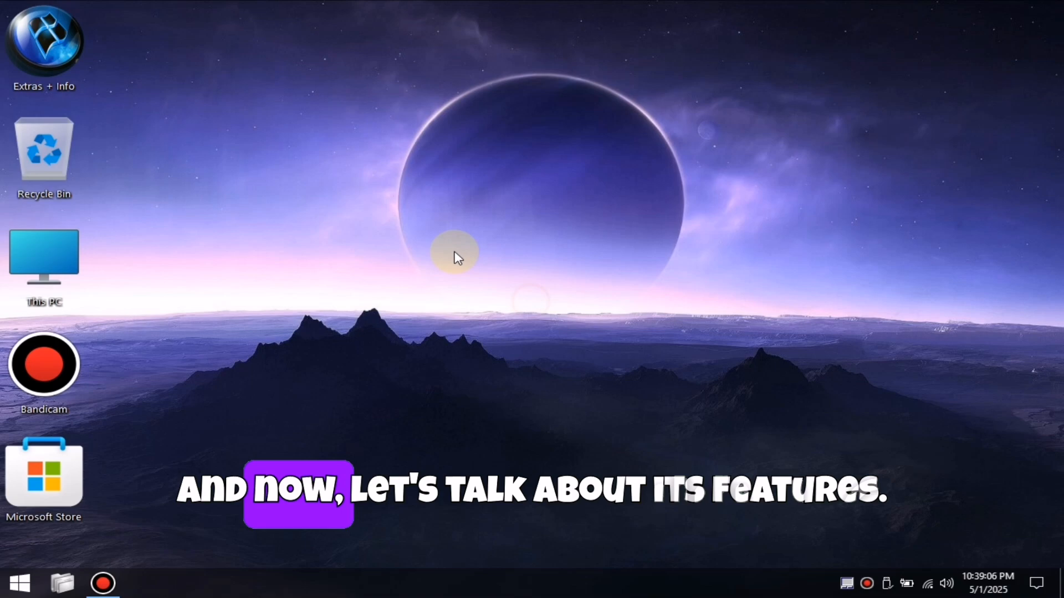
{"action": "right_click", "coordinate": [423, 155]}
{"action": "left_click", "coordinate": [458, 199]}
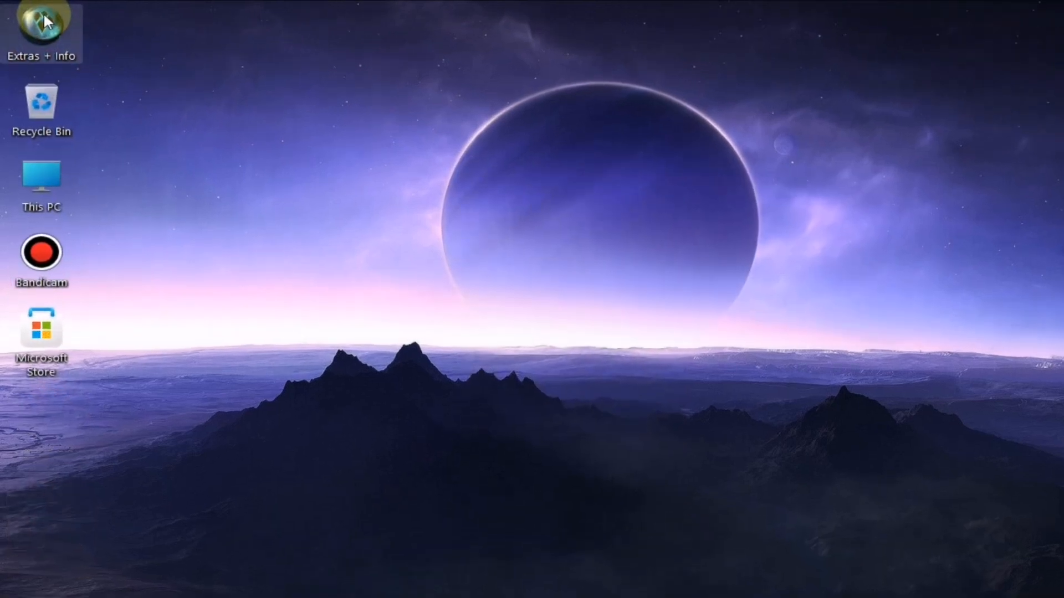
{"action": "double_click", "coordinate": [53, 17]}
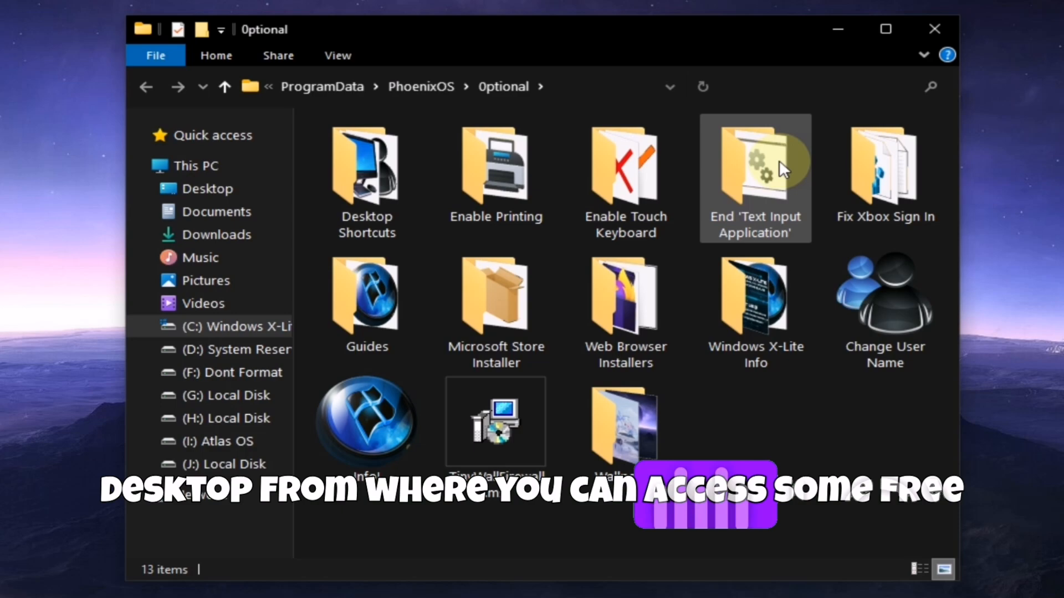
Browse the Web Browser Installers and view Winaero Tweaker's animation and startup-sound tweaks.
{"action": "double_click", "coordinate": [660, 302]}
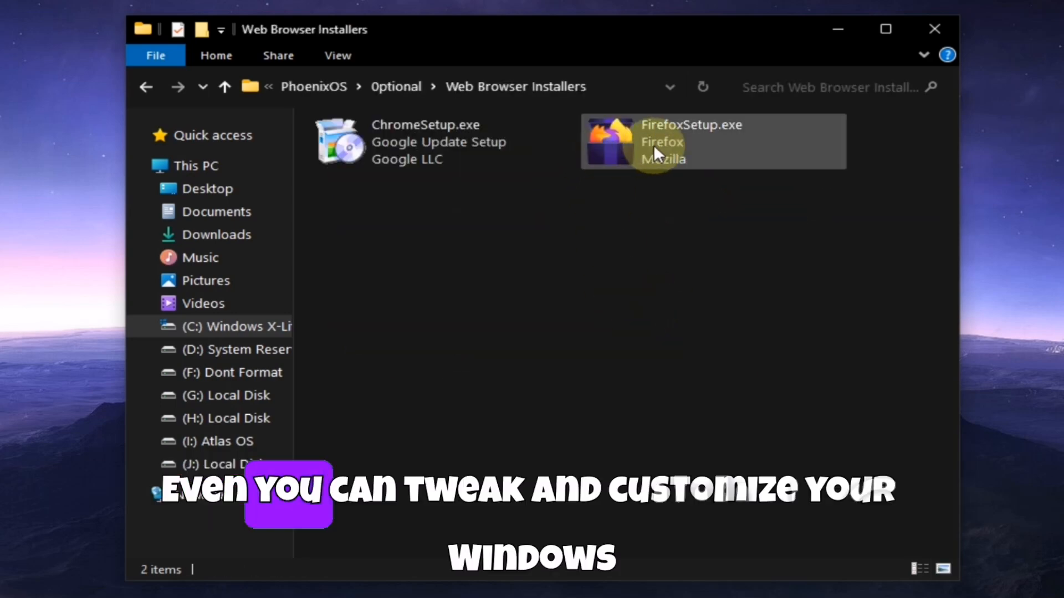
{"action": "left_click", "coordinate": [477, 155]}
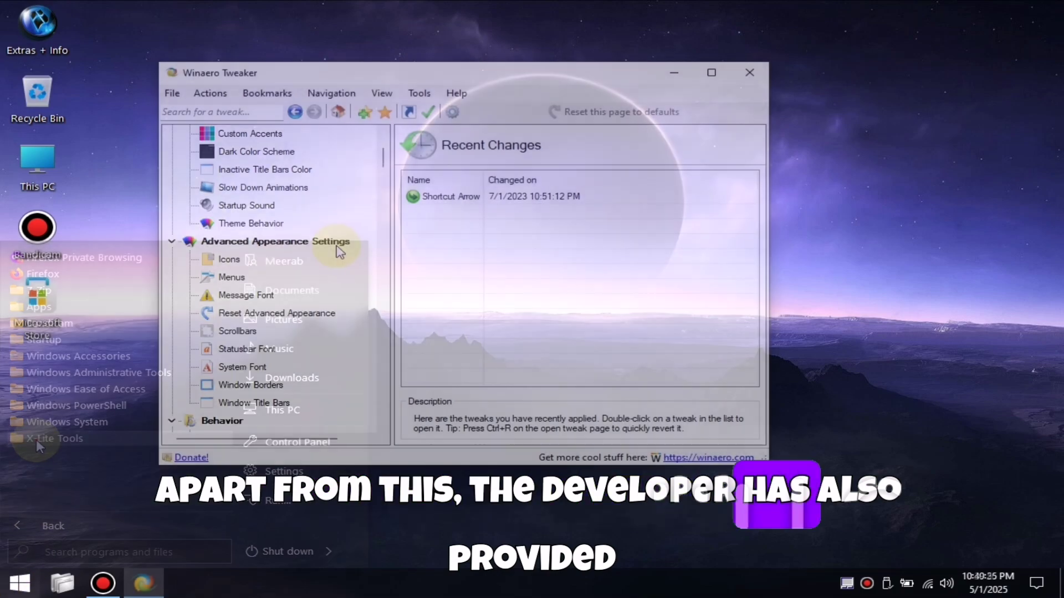
{"action": "scroll", "coordinate": [339, 247], "scroll_direction": "down", "scroll_amount": 2}
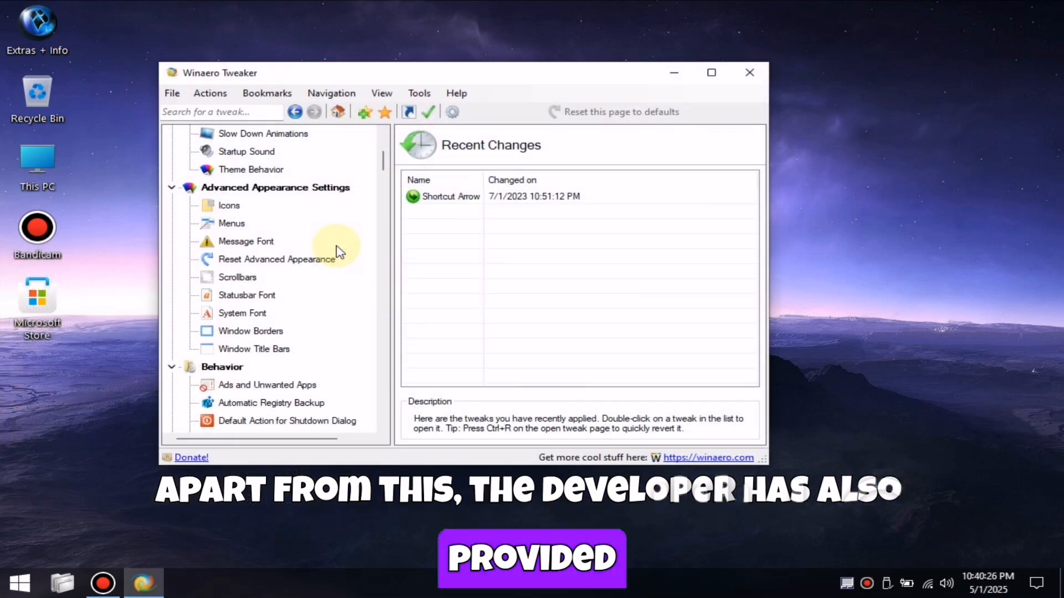
{"action": "scroll", "coordinate": [340, 250], "scroll_direction": "up", "scroll_amount": 4}
{"action": "scroll", "coordinate": [327, 250], "scroll_direction": "down", "scroll_amount": 2}
{"action": "left_click", "coordinate": [253, 242]}
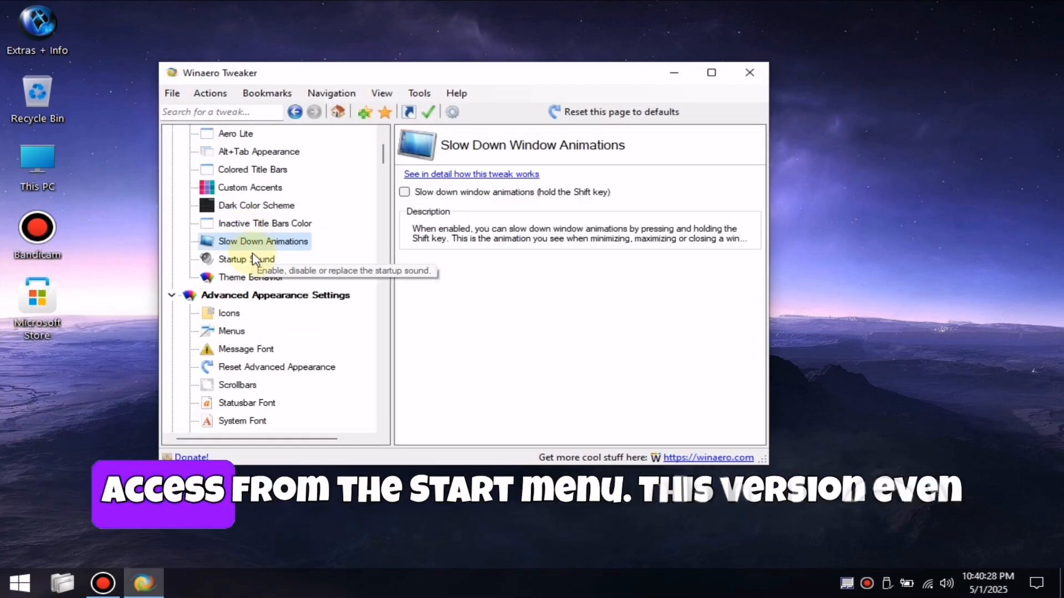
{"action": "left_click", "coordinate": [252, 260]}
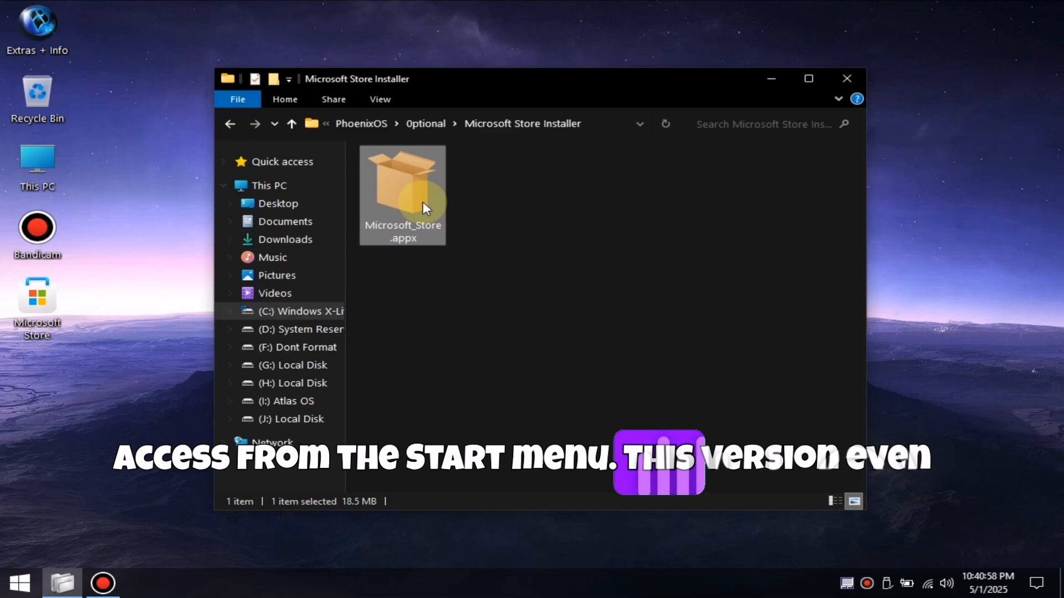
Run Microsoft_Store.appx in App Installer.
{"action": "double_click", "coordinate": [420, 215]}
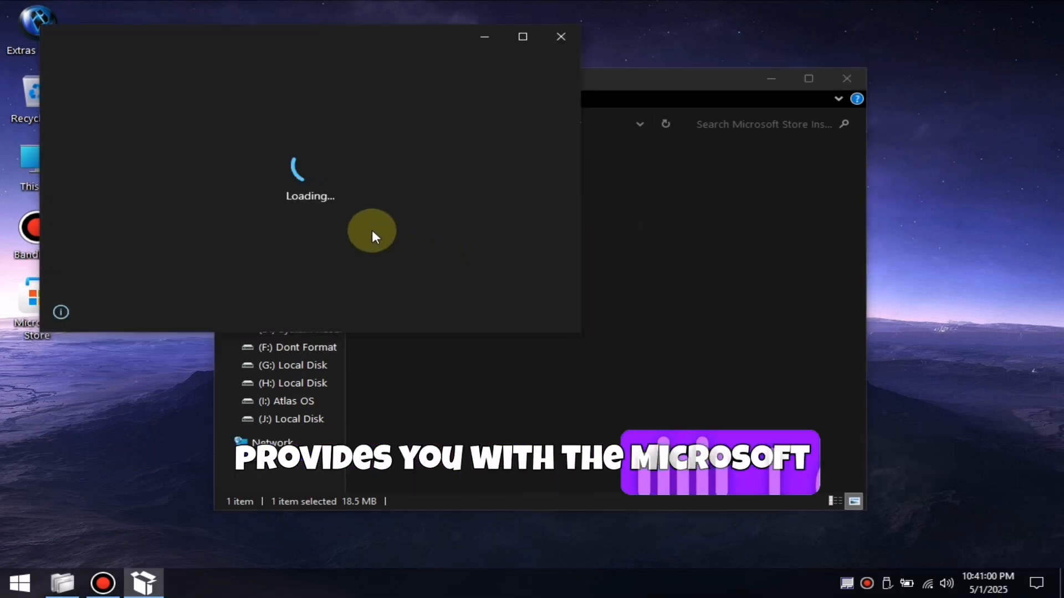